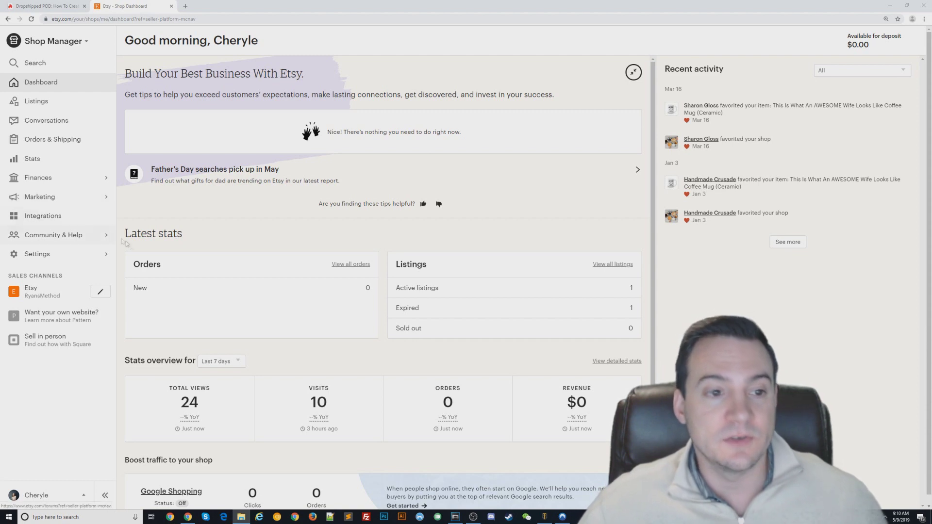
# Expand the Settings menu in the Shop Manager sidebar to show Production partners and other shop options
pyautogui.click(48, 258)
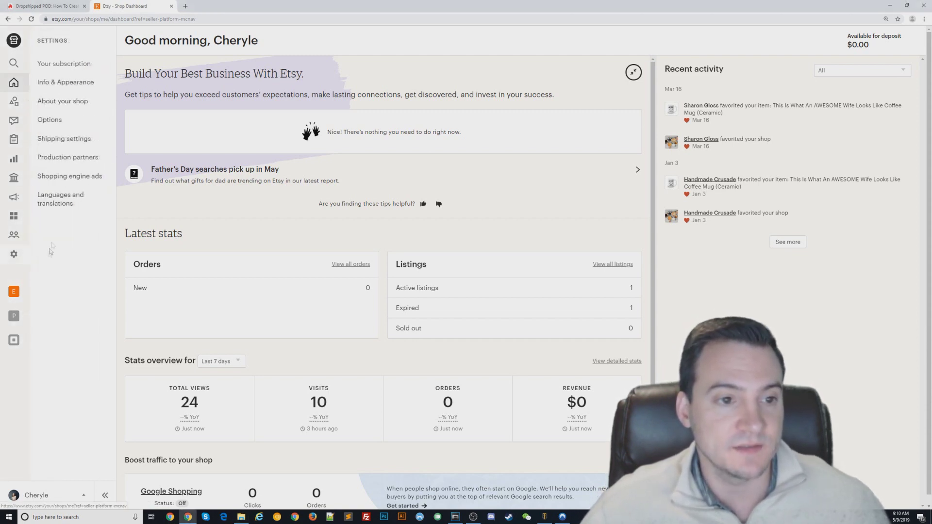
# Go to the Production partners page, opening and then closing the new-partner form
pyautogui.click(57, 163)
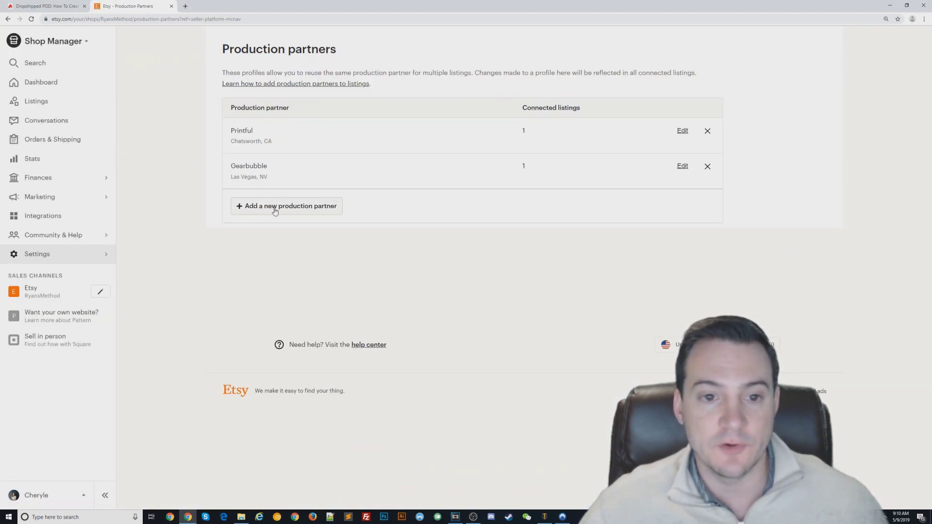
pyautogui.click(253, 211)
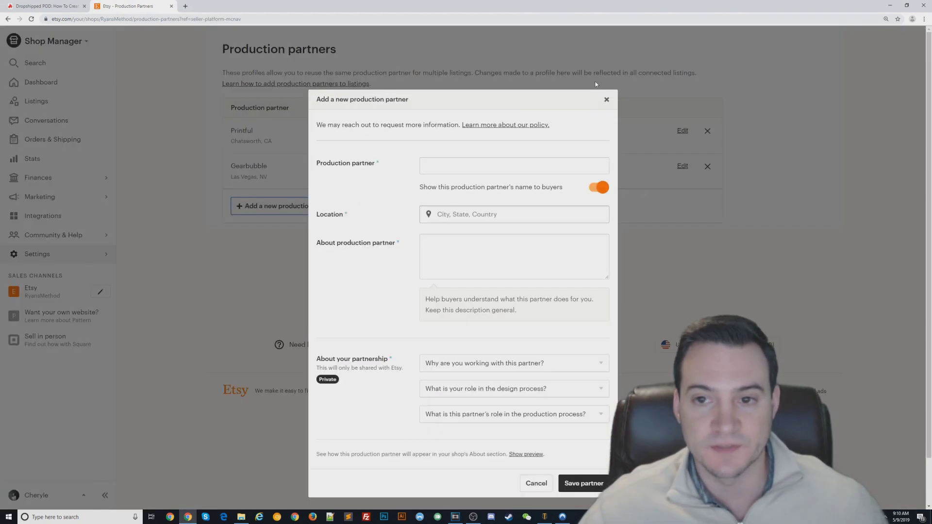
pyautogui.click(606, 100)
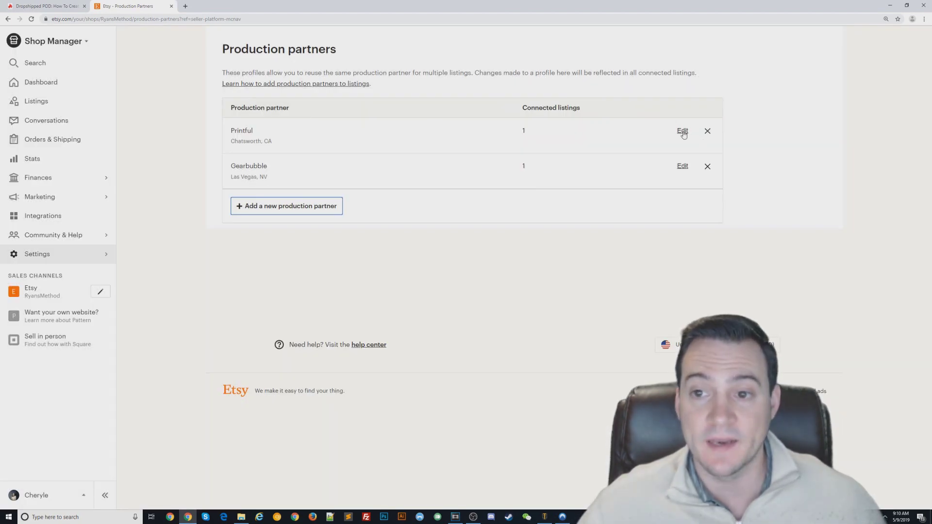
# Open Printful's partner profile for editing, with the page enlarged for easier reading
pyautogui.click(682, 131)
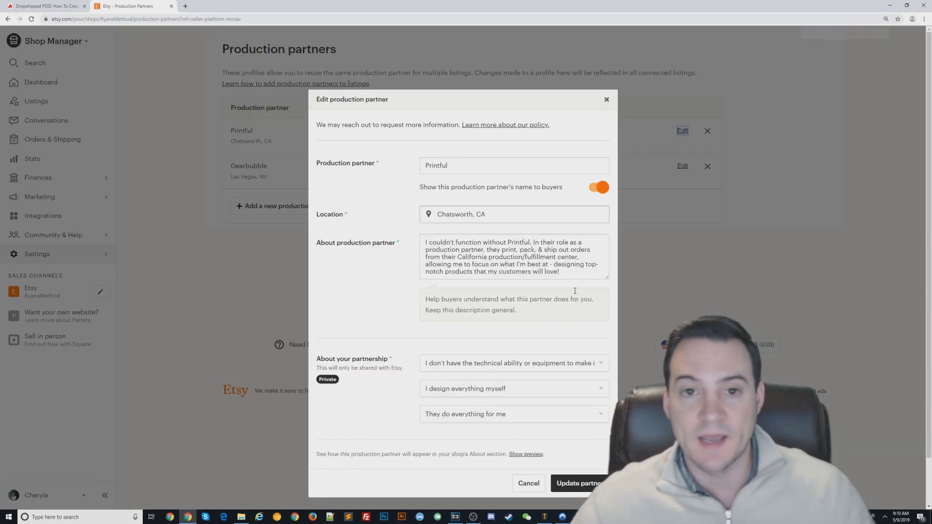
pyautogui.hotkey('ctrl', '+')
pyautogui.hotkey('ctrl', '+')
pyautogui.hotkey('ctrl', '+')
pyautogui.hotkey('ctrl', '+')
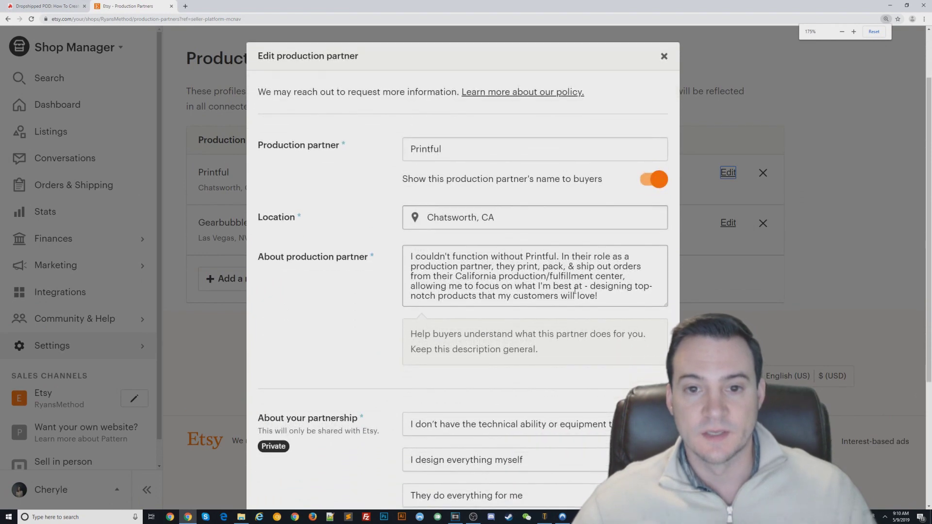
pyautogui.scroll(-2, 575, 290)
pyautogui.press('Escape')
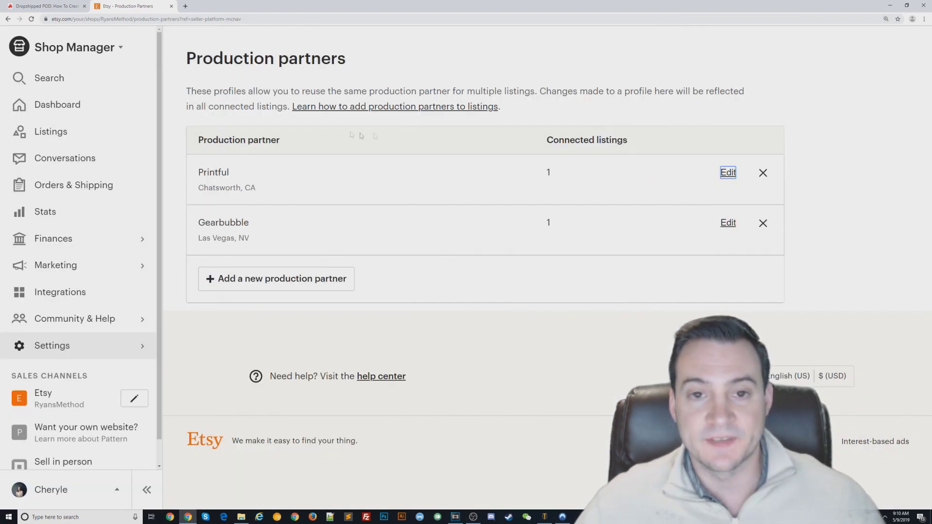
pyautogui.click(726, 174)
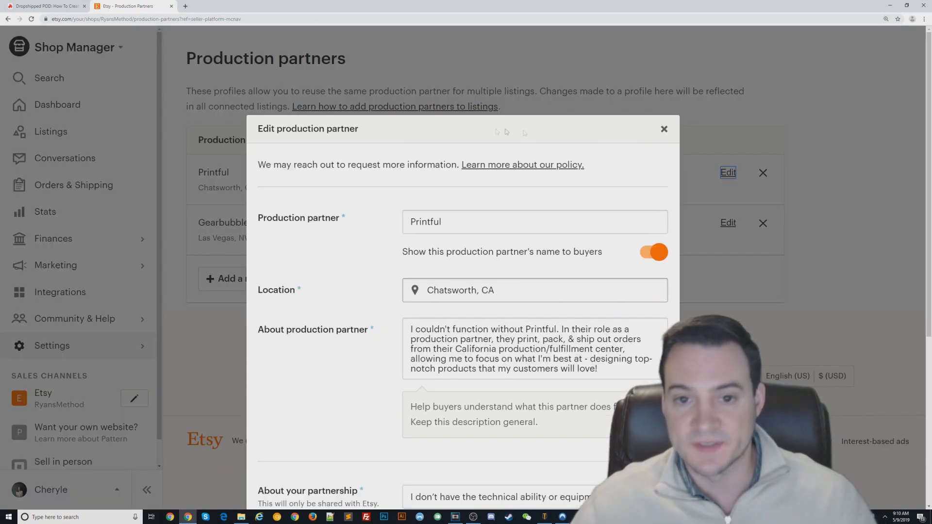
pyautogui.click(432, 224)
pyautogui.scroll(-2, 432, 223)
pyautogui.moveTo(428, 148); pyautogui.dragTo(468, 151)
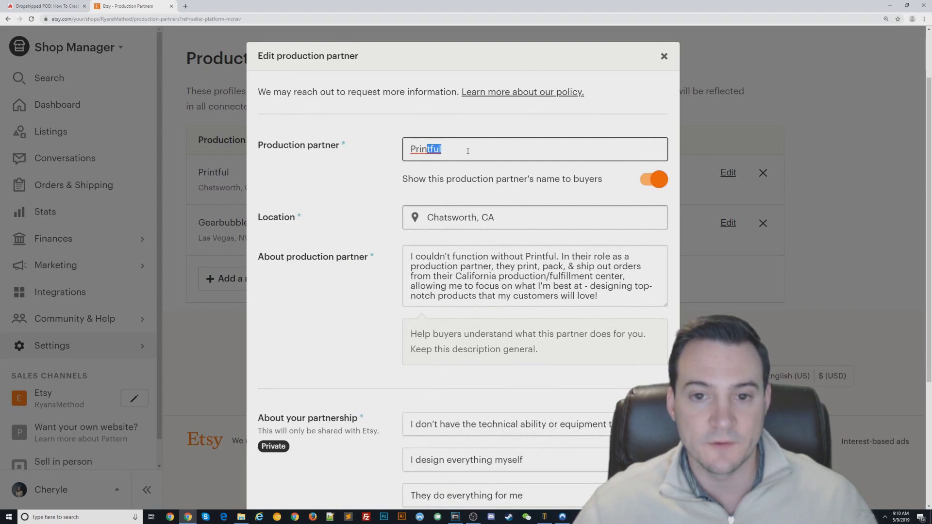
pyautogui.click(467, 151)
pyautogui.scroll(-1, 475, 171)
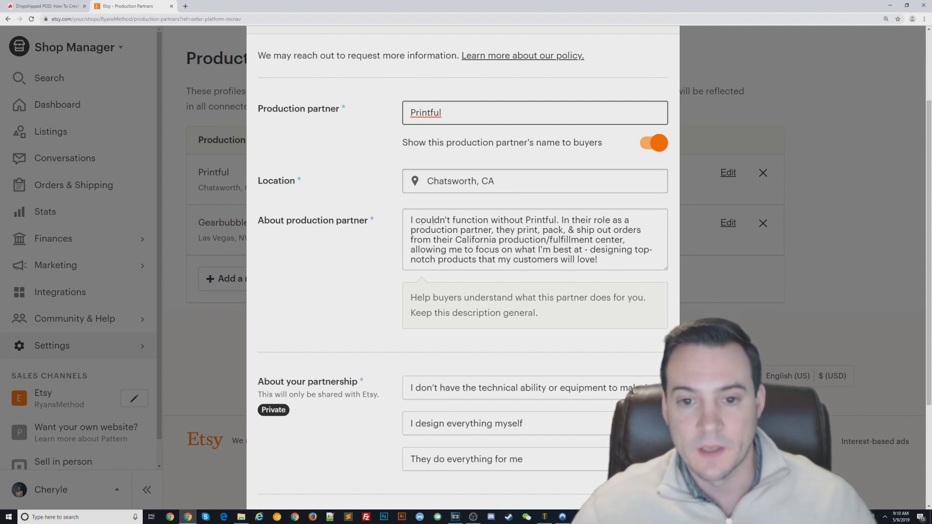
pyautogui.moveTo(601, 262); pyautogui.dragTo(400, 213)
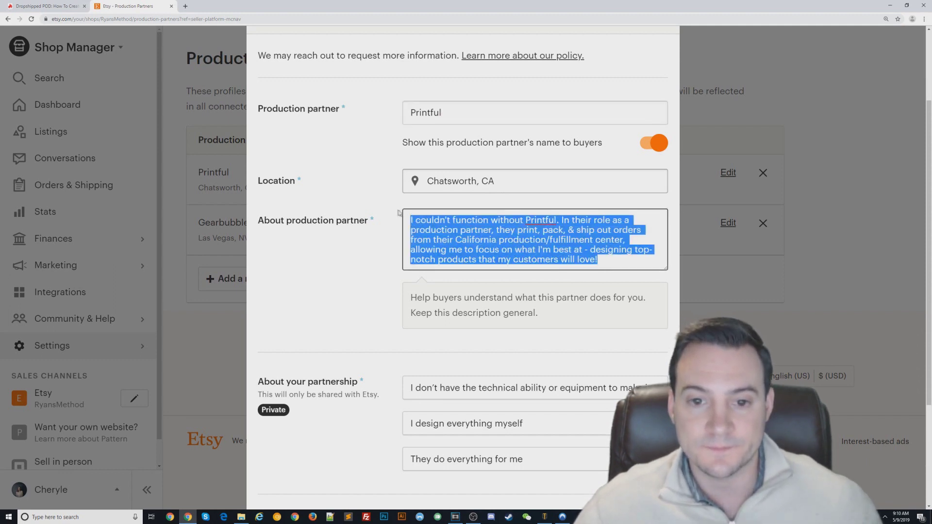
pyautogui.click(631, 265)
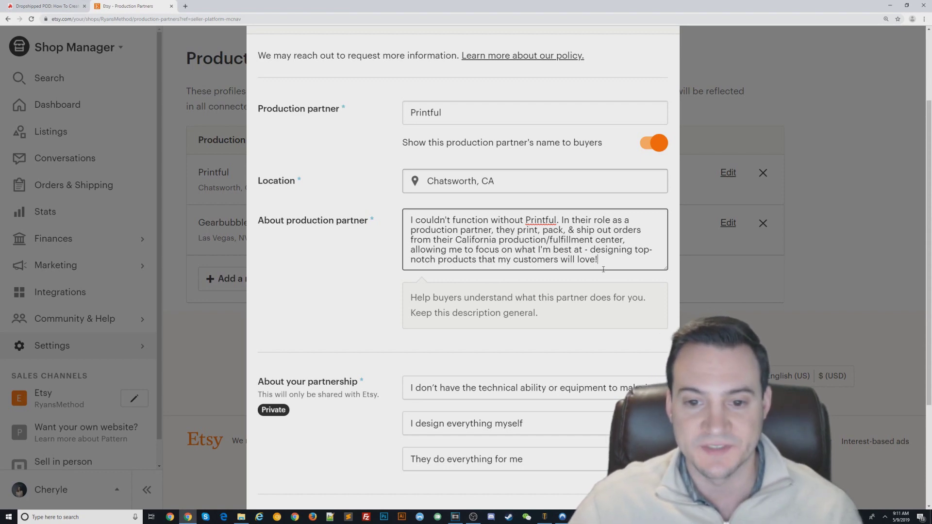
# Answer Printful's partnership questions with lacking equipment, I design everything myself, and They do everything for me, then save
pyautogui.scroll(-1, 606, 275)
pyautogui.scroll(-3, 606, 275)
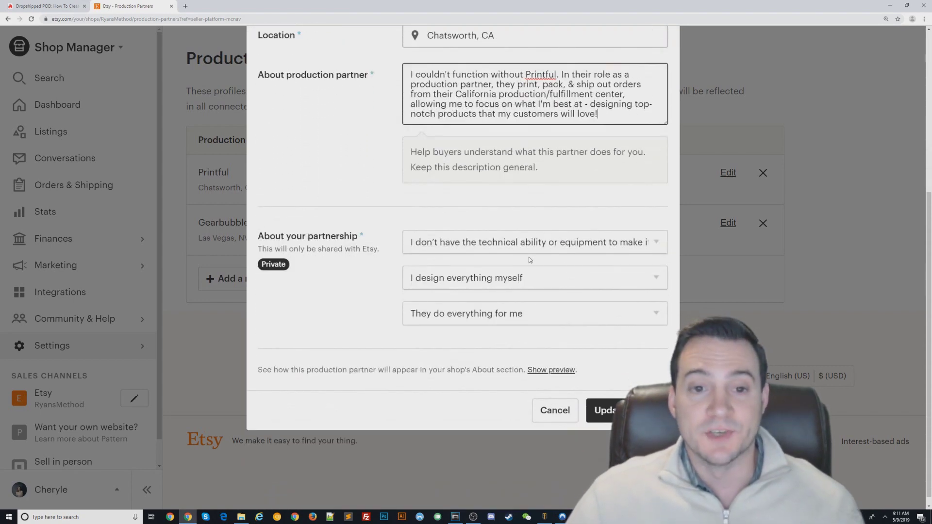
pyautogui.click(478, 247)
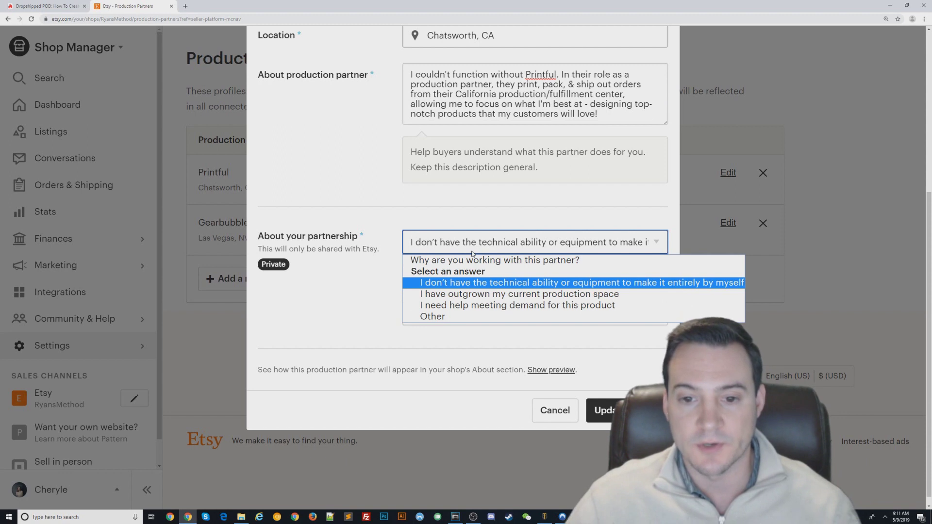
pyautogui.click(493, 283)
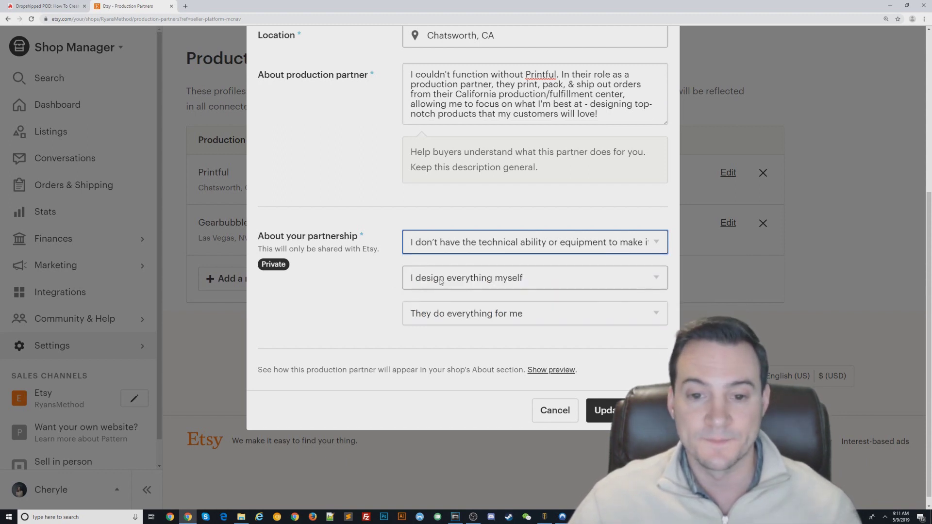
pyautogui.click(420, 281)
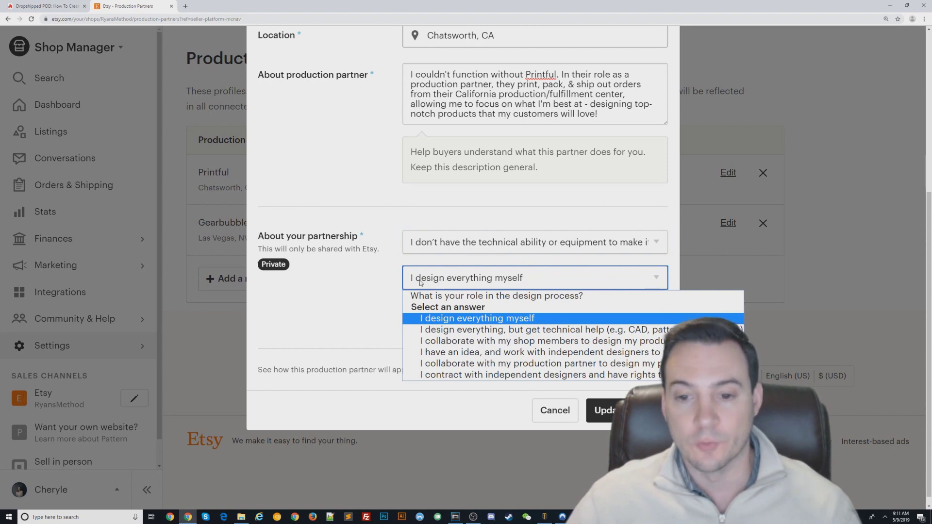
pyautogui.click(461, 319)
pyautogui.click(455, 317)
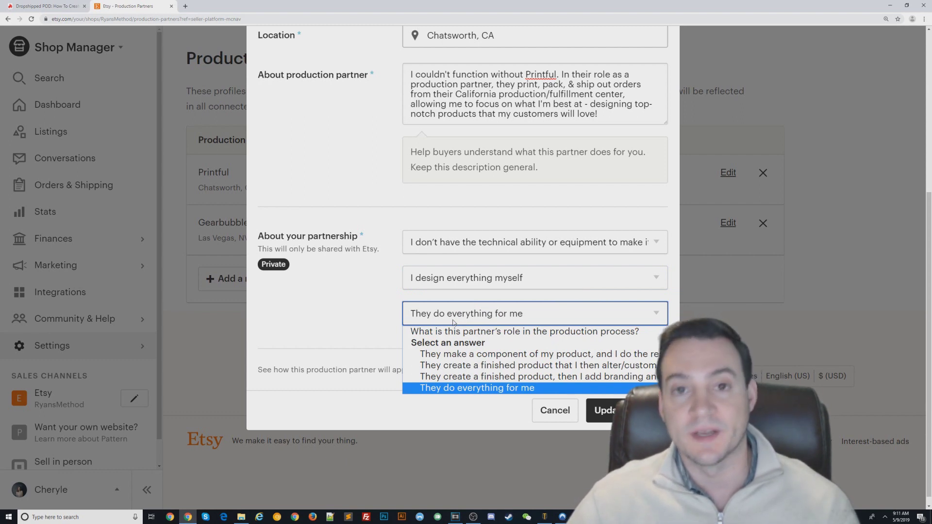
pyautogui.click(493, 390)
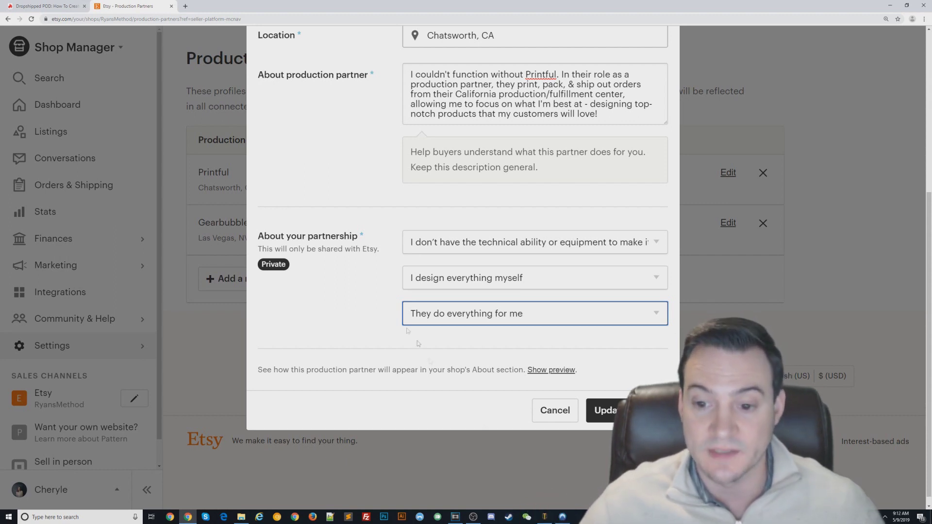
pyautogui.click(603, 412)
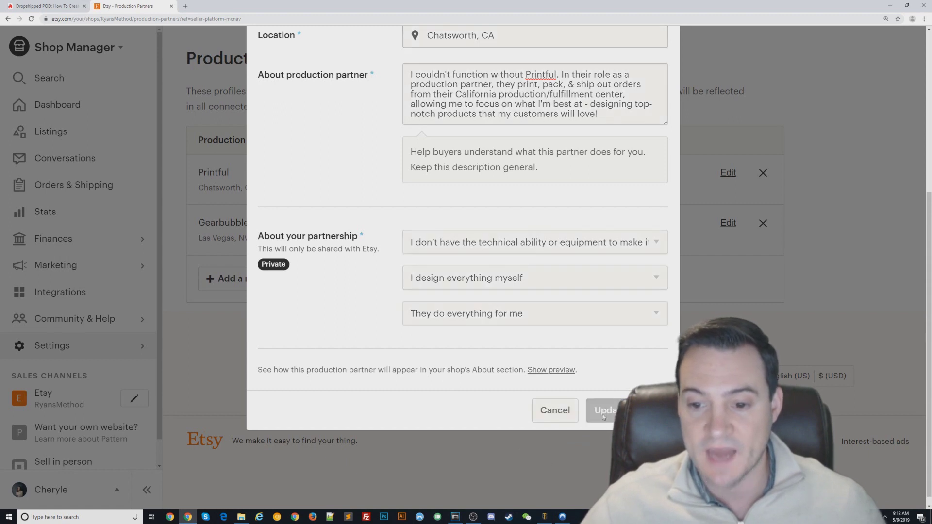
# Open the coffee mug listing's editor from Listings and scroll down to its Production partners section
pyautogui.click(71, 136)
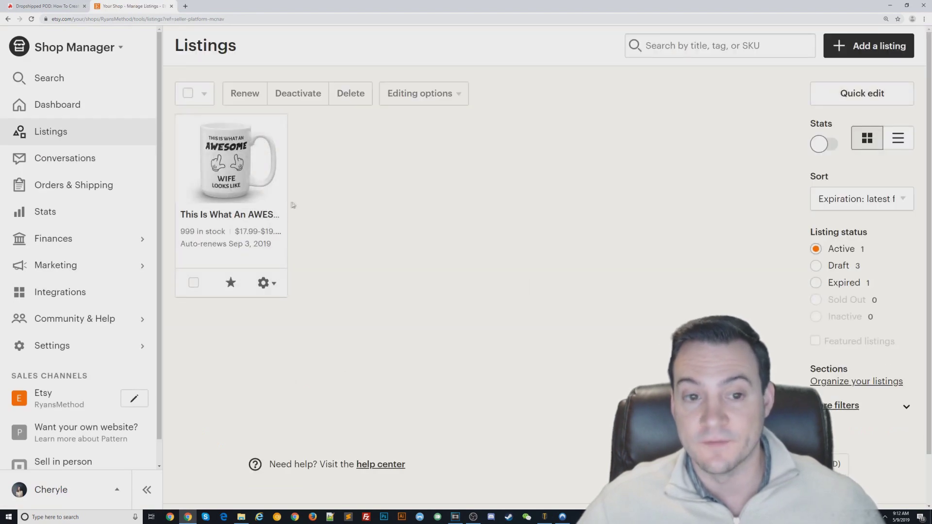
pyautogui.click(265, 283)
pyautogui.click(209, 378)
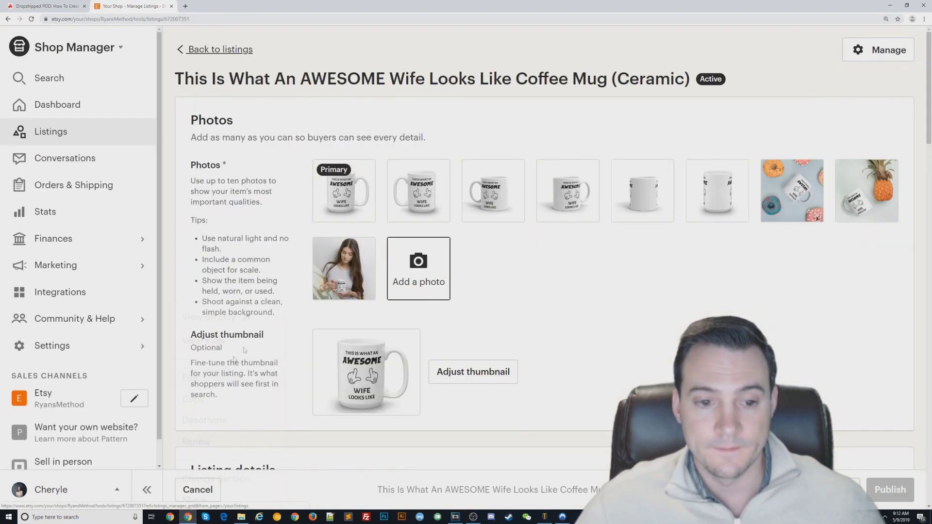
pyautogui.scroll(-6, 554, 223)
pyautogui.scroll(-15, 553, 216)
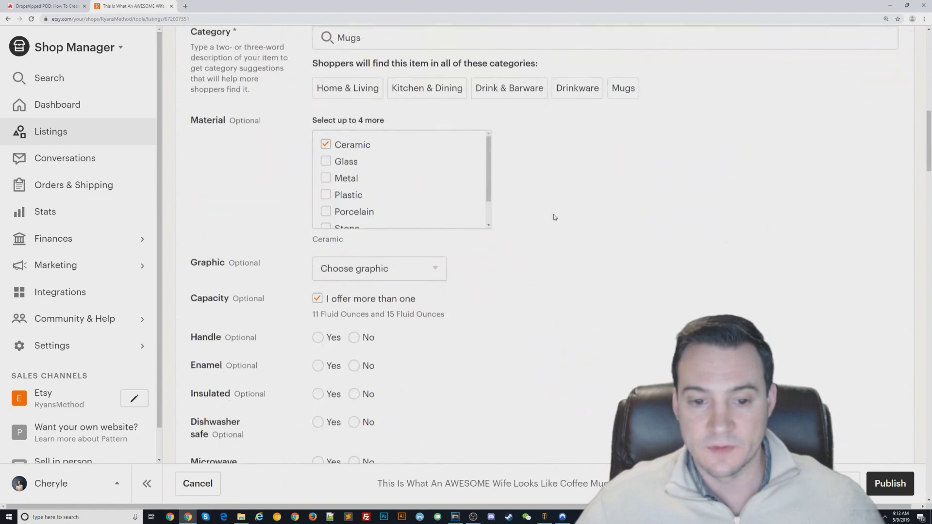
pyautogui.scroll(-5, 550, 207)
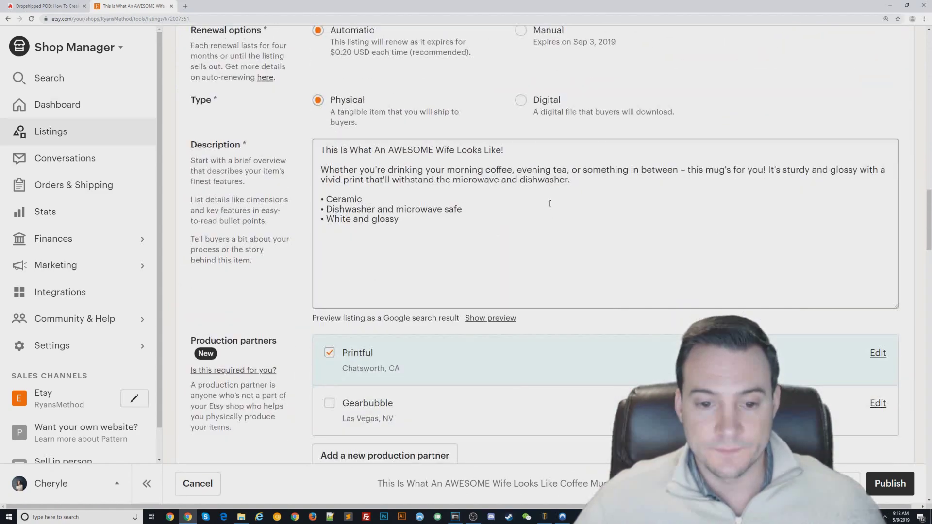
# Make sure Printful's checkbox is ticked as the mug's production partner
pyautogui.moveTo(191, 230); pyautogui.dragTo(284, 312)
pyautogui.click(284, 312)
pyautogui.click(329, 244)
pyautogui.tripleClick(331, 245)
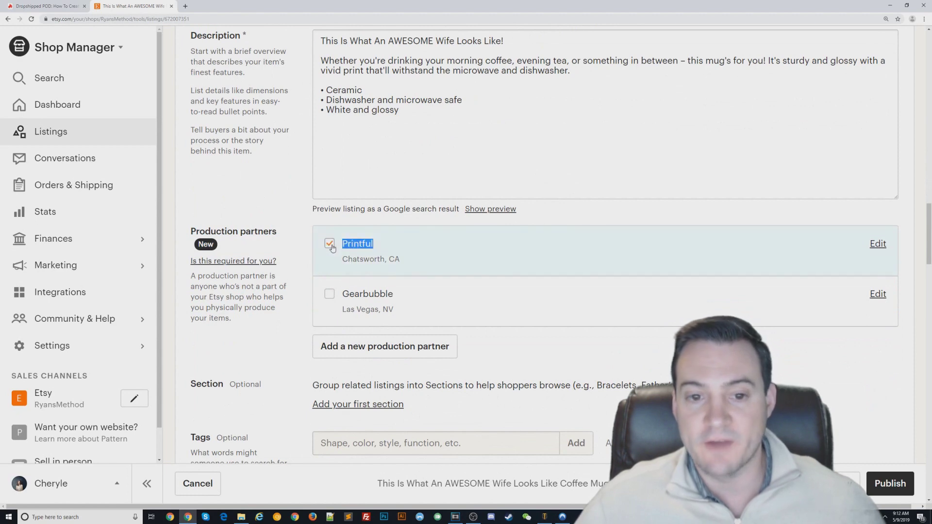
pyautogui.click(278, 313)
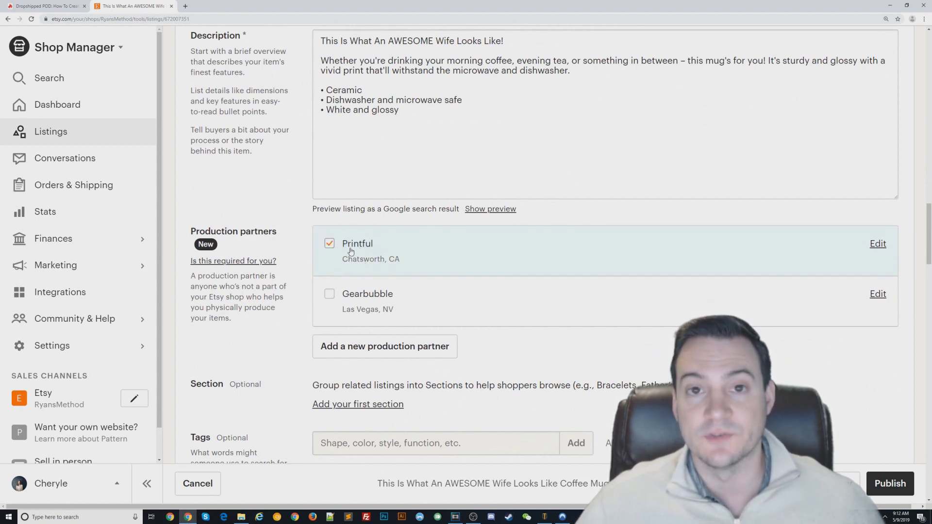